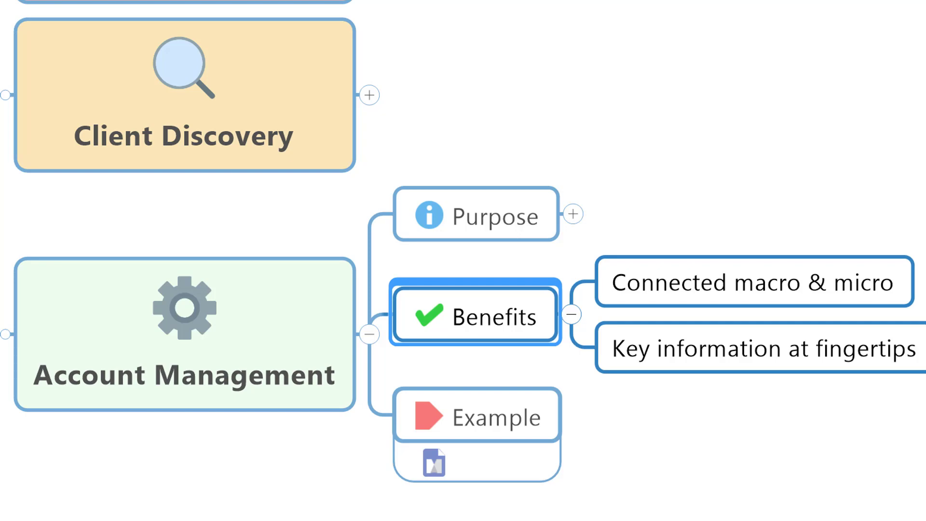
Switch to the Account Manager Dashboard map and expand Prospects, returning the zoom to 197%.
{"action": "left_click", "coordinate": [434, 463]}
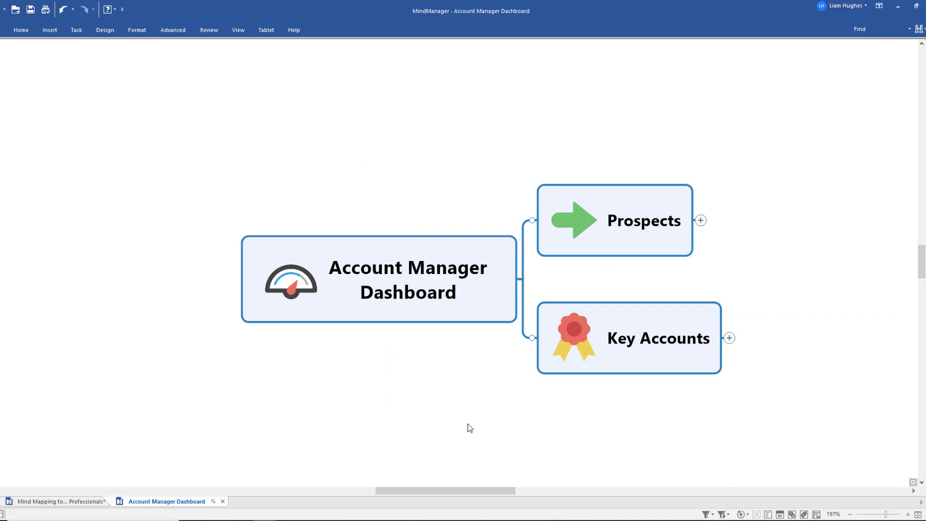
{"action": "left_click", "coordinate": [624, 241]}
{"action": "left_click", "coordinate": [653, 342]}
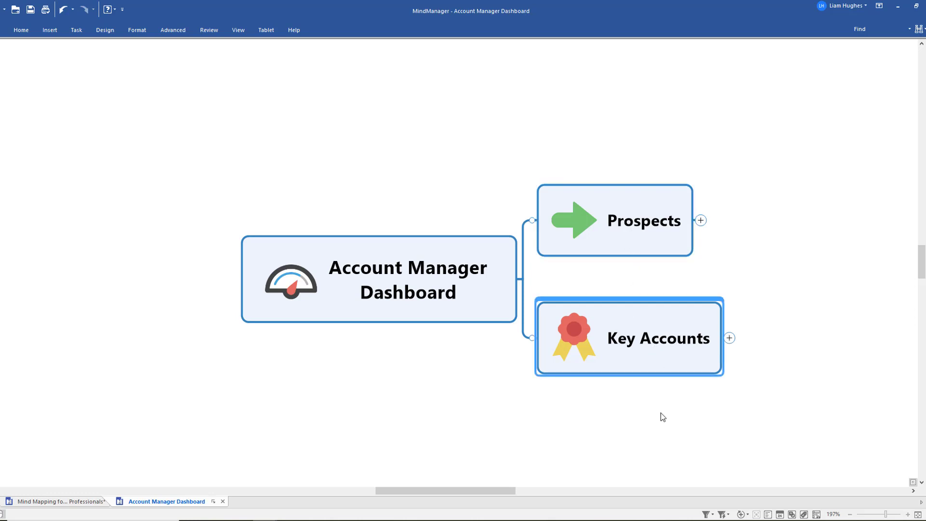
{"action": "left_click", "coordinate": [644, 251]}
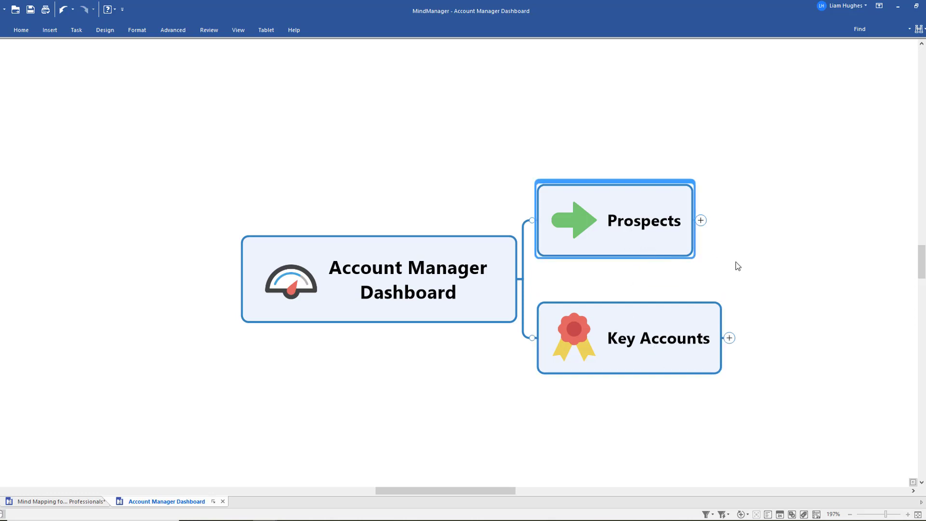
{"action": "left_click", "coordinate": [908, 514]}
{"action": "left_click", "coordinate": [580, 224]}
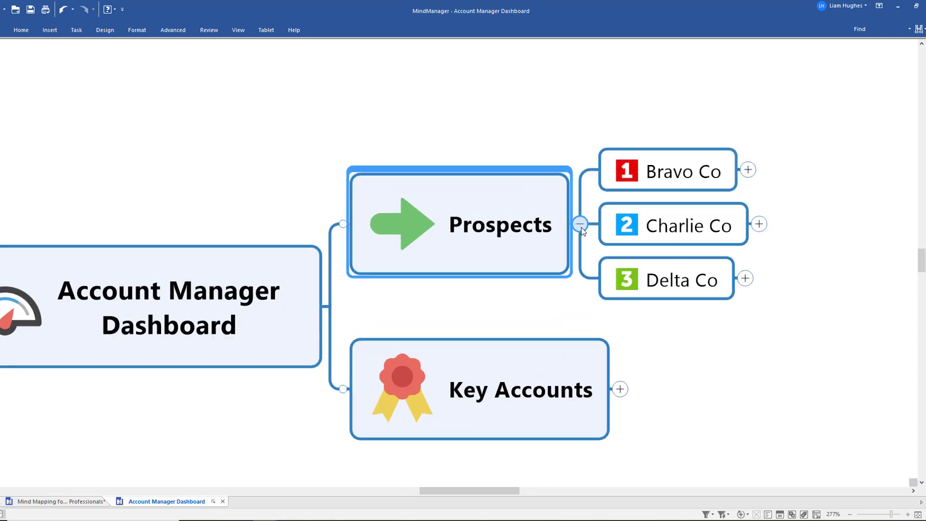
{"action": "left_click", "coordinate": [851, 515]}
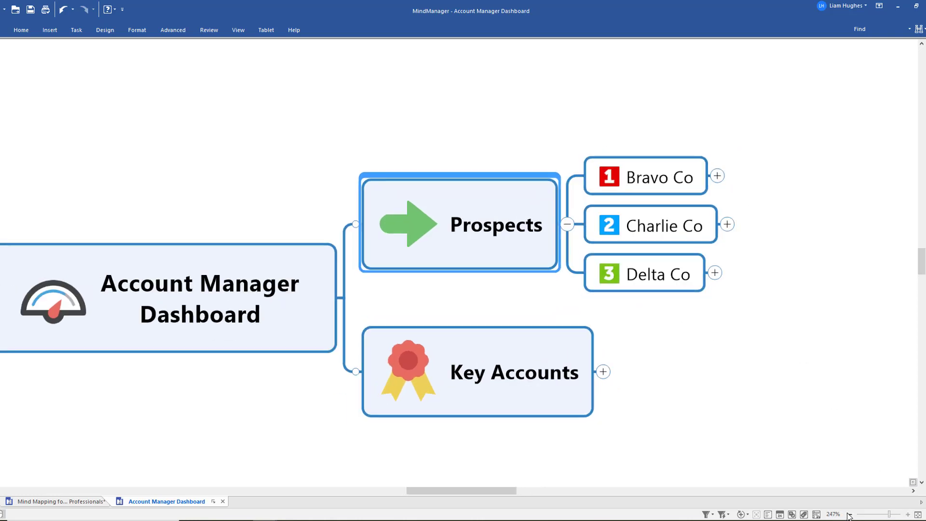
Select the Bravo Co, Charlie Co and Delta Co prospects, individually and then together.
{"action": "left_click", "coordinate": [636, 144]}
{"action": "left_click", "coordinate": [581, 195]}
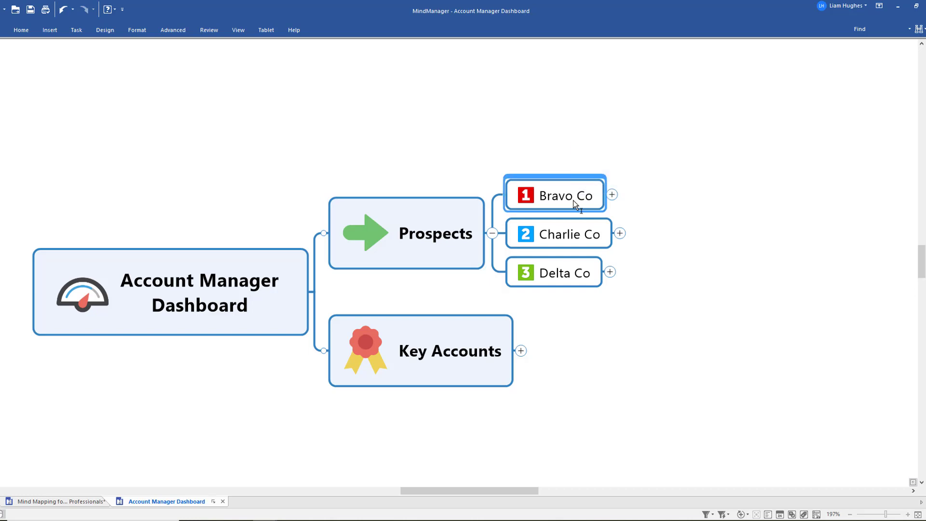
{"action": "left_click", "coordinate": [575, 233]}
{"action": "left_click", "coordinate": [566, 277]}
{"action": "left_click_drag", "start_coordinate": [554, 134], "coordinate": [530, 285]}
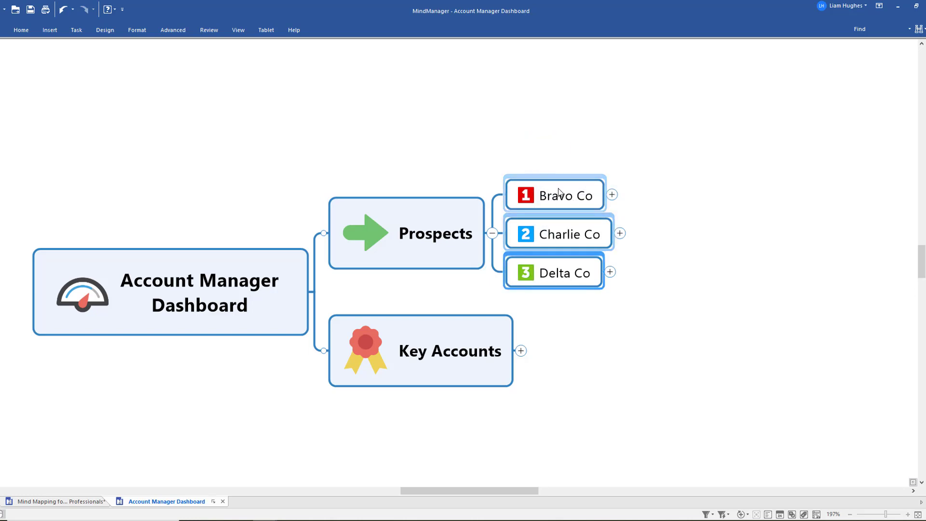
{"action": "left_click", "coordinate": [566, 156]}
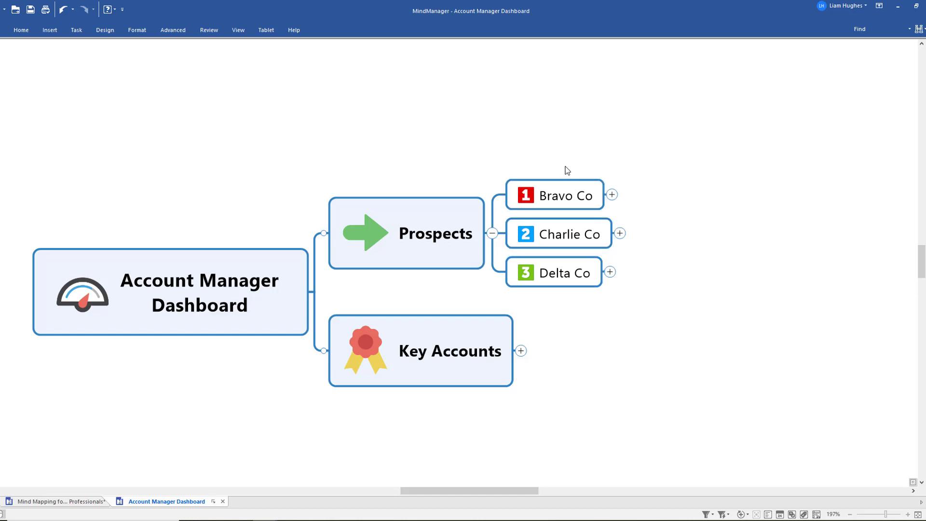
Expand Bravo Co with F4 and highlight the Sales Plan topic title.
{"action": "left_click", "coordinate": [555, 194]}
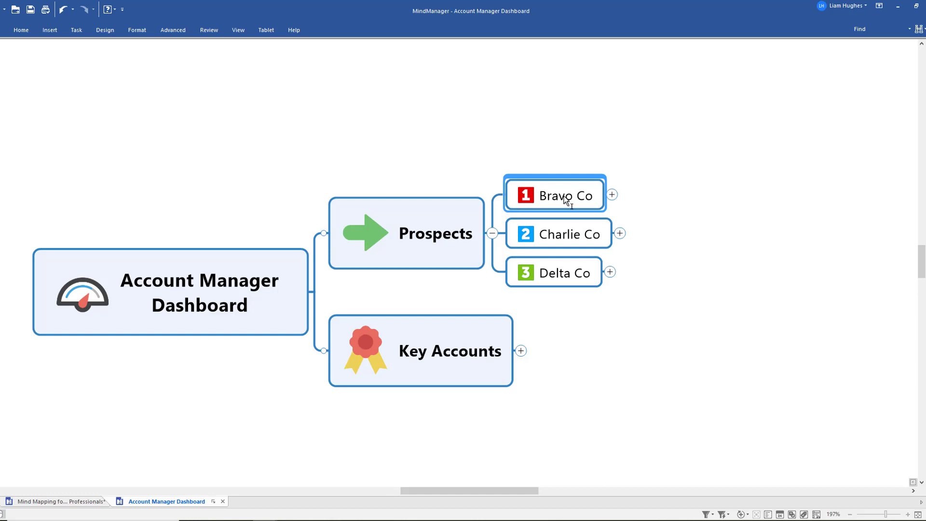
{"action": "key", "text": "F4"}
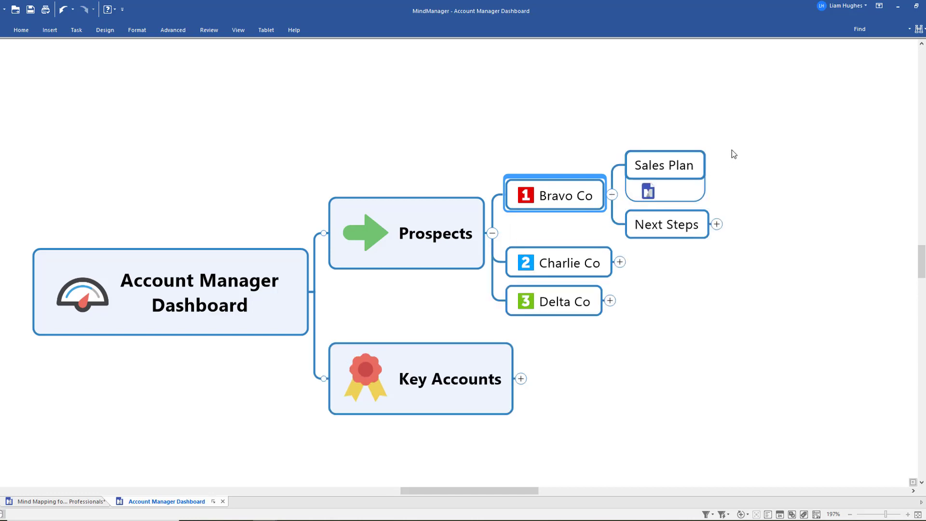
{"action": "left_click", "coordinate": [691, 175]}
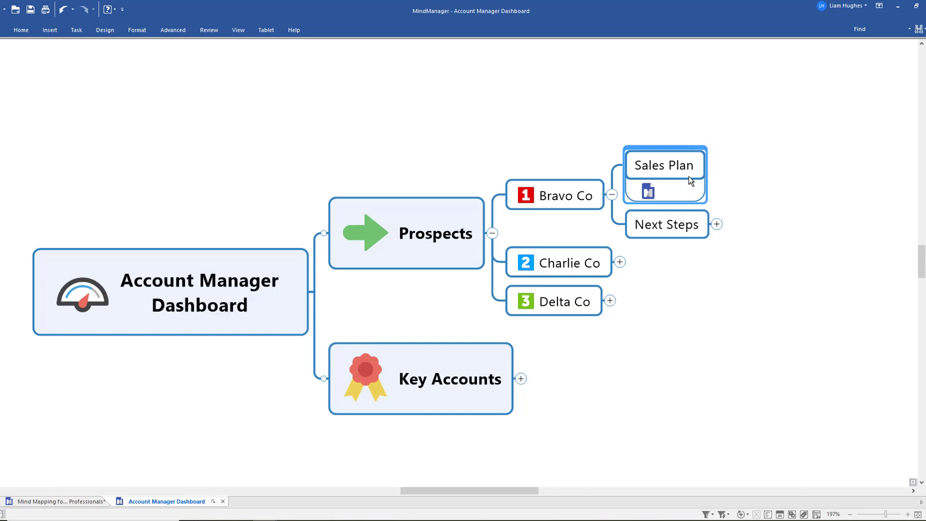
{"action": "double_click", "coordinate": [660, 166]}
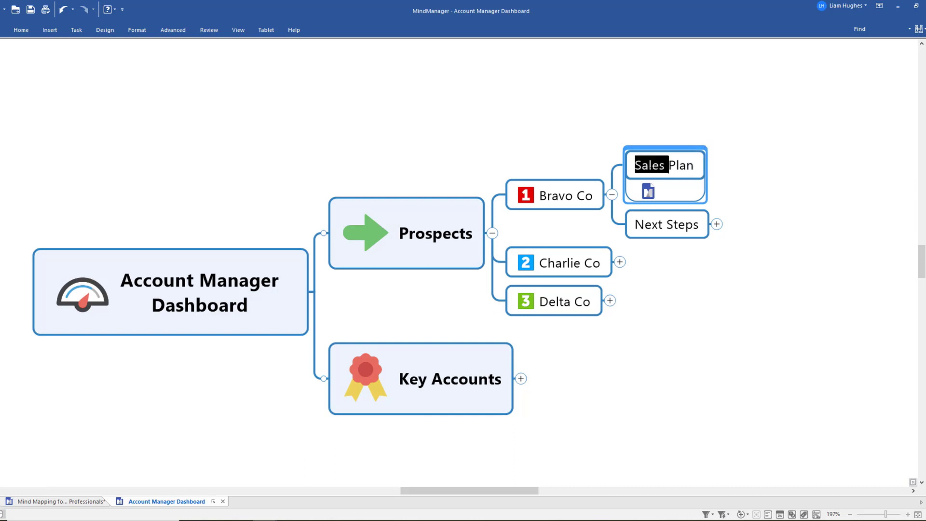
{"action": "left_click_drag", "start_coordinate": [660, 166], "coordinate": [681, 188]}
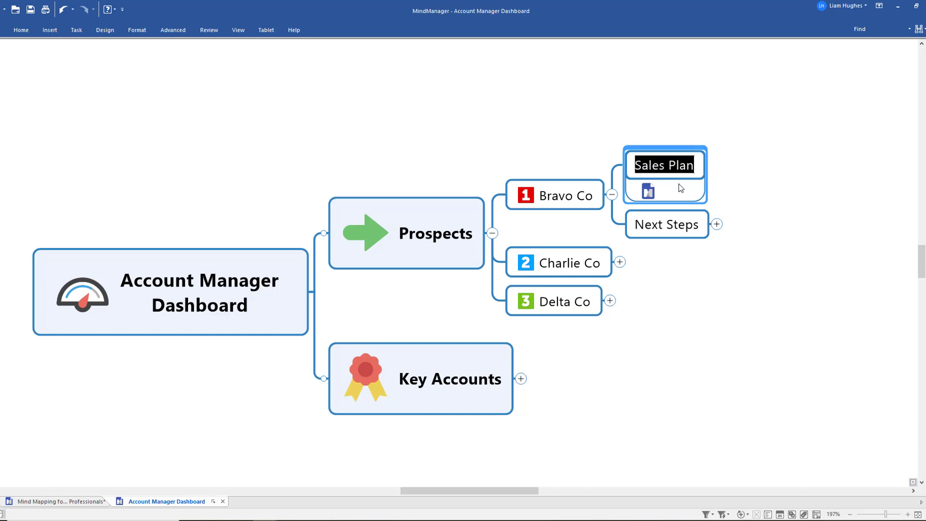
Open Bravo Co's linked sales plan, expand Company, Opportunity and Engagement, then return to the dashboard.
{"action": "left_click", "coordinate": [653, 191]}
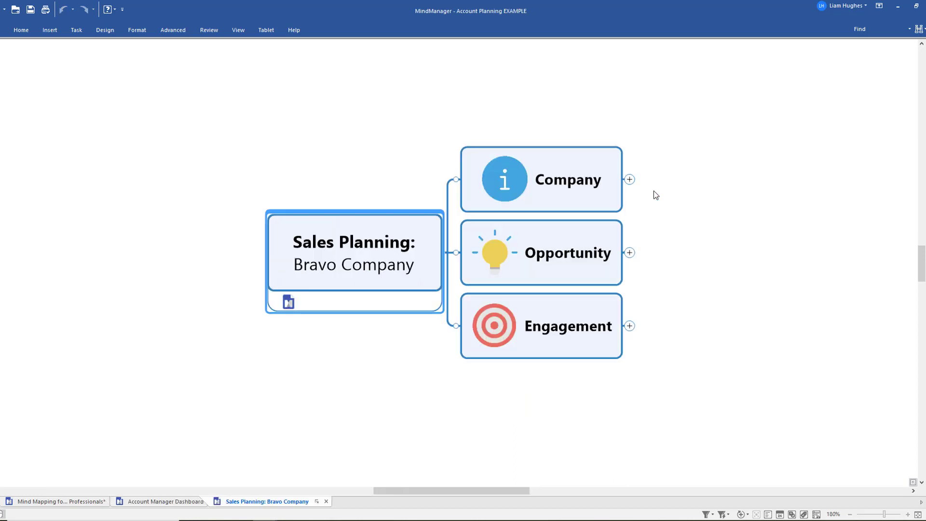
{"action": "left_click_drag", "start_coordinate": [577, 109], "coordinate": [576, 345]}
{"action": "key", "text": "F4"}
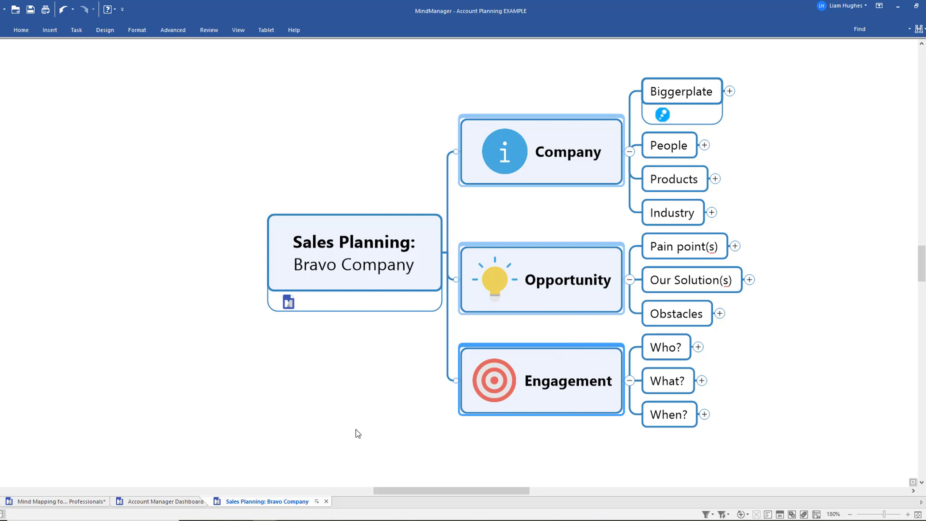
{"action": "left_click", "coordinate": [288, 305]}
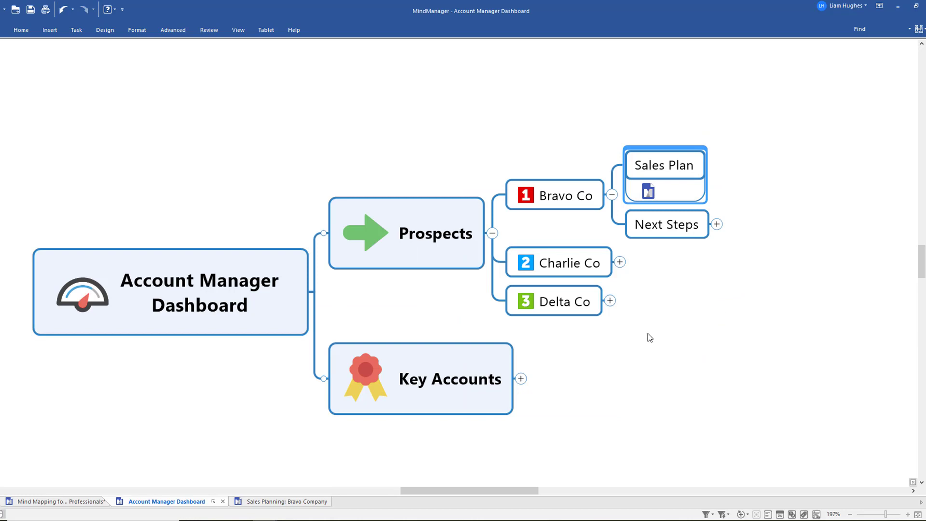
Expand Bravo Co's Next Steps and inspect the Complete RFP task's schedule, resource and Word attachment.
{"action": "left_click", "coordinate": [664, 218]}
{"action": "left_click", "coordinate": [718, 224]}
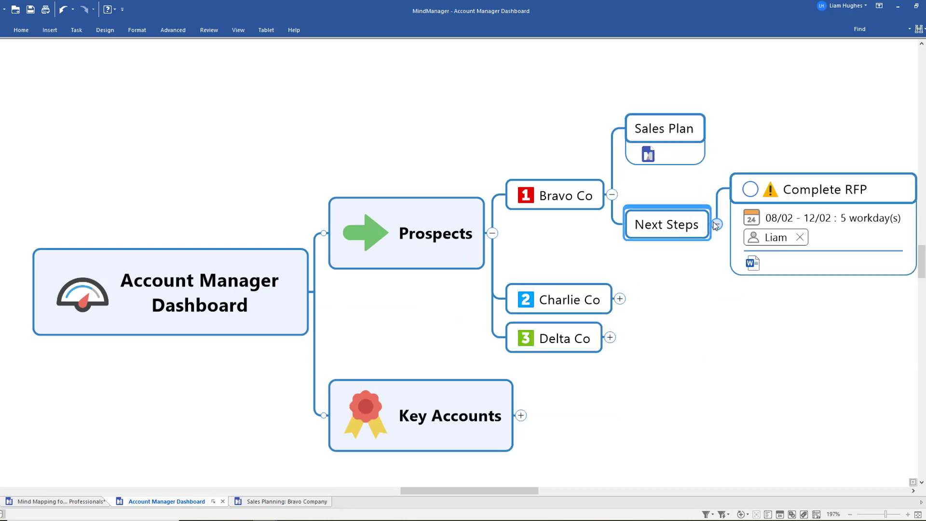
{"action": "left_click_drag", "start_coordinate": [713, 294], "coordinate": [652, 290]}
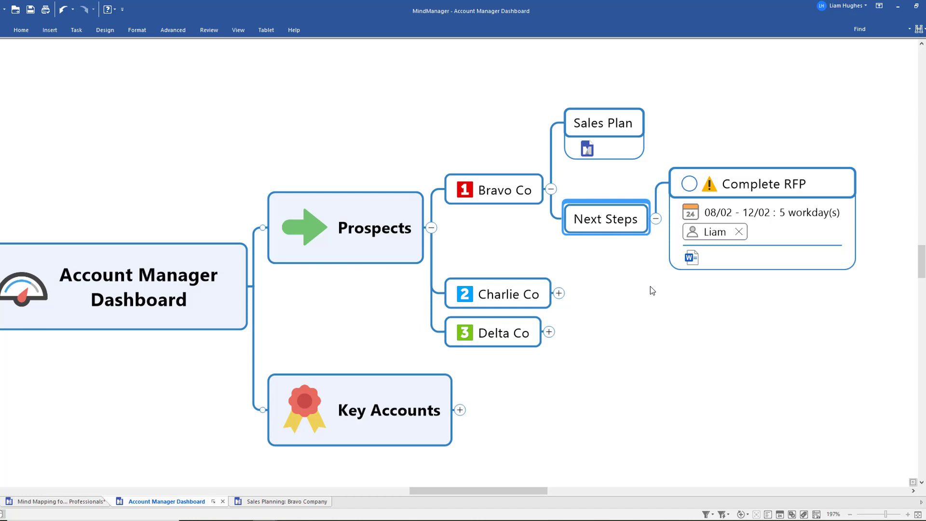
{"action": "left_click", "coordinate": [739, 187]}
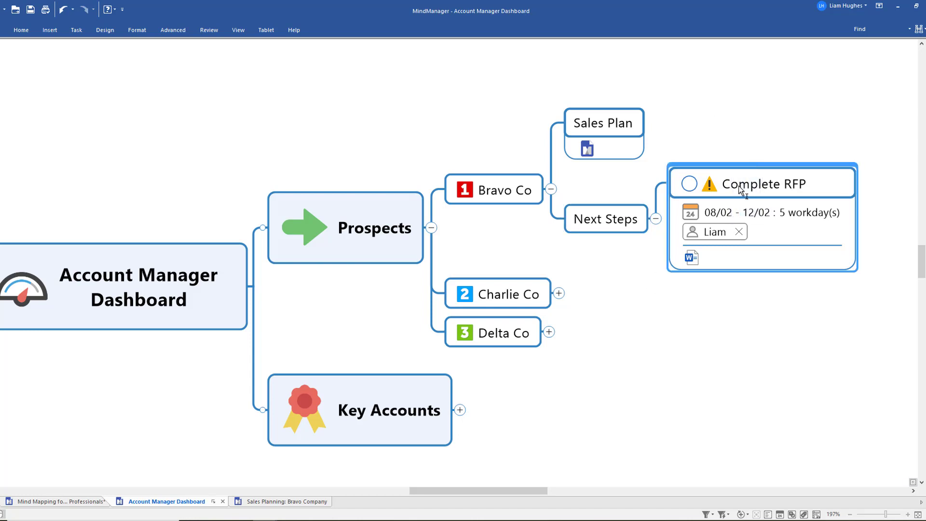
{"action": "left_click_drag", "start_coordinate": [775, 183], "coordinate": [799, 184]}
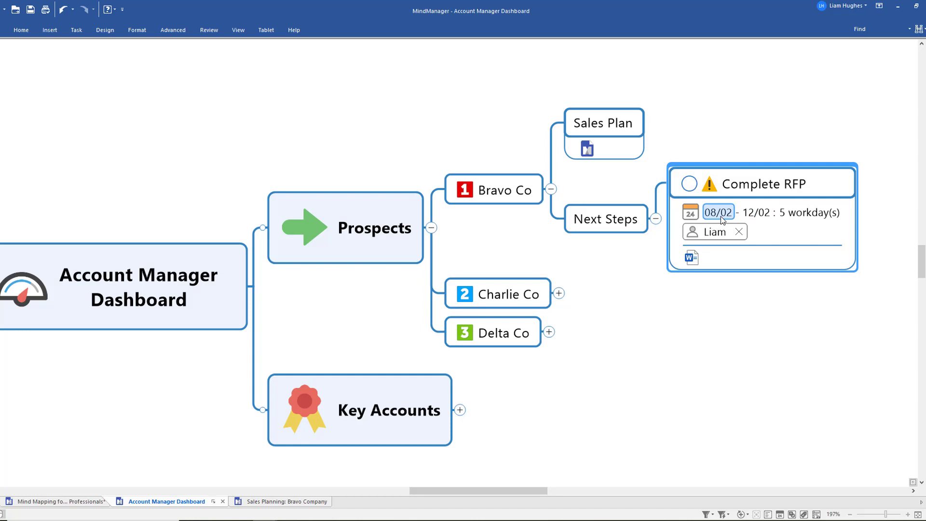
{"action": "mouse_move", "coordinate": [718, 234]}
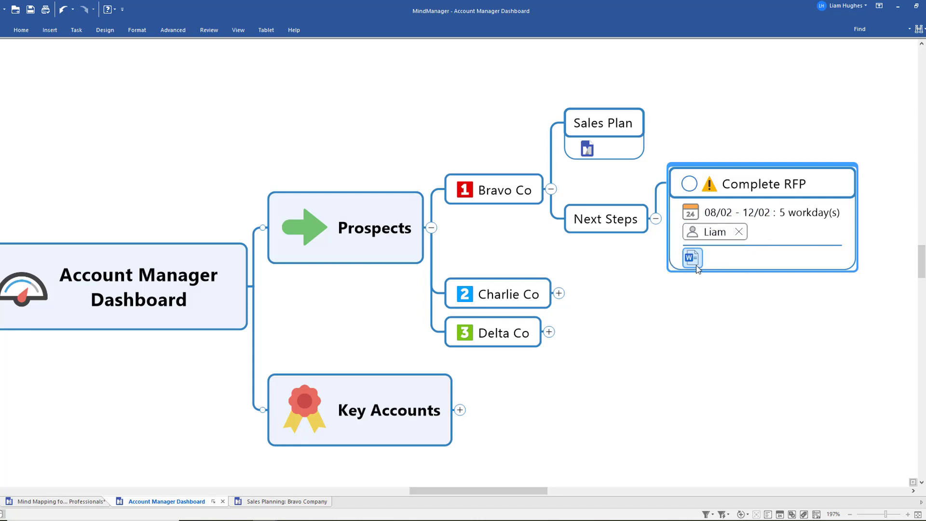
{"action": "mouse_move", "coordinate": [693, 260]}
Collapse Bravo Co's task, review Charlie Co's Sales Plan and Next Steps, then collapse Bravo Co.
{"action": "left_click", "coordinate": [656, 218]}
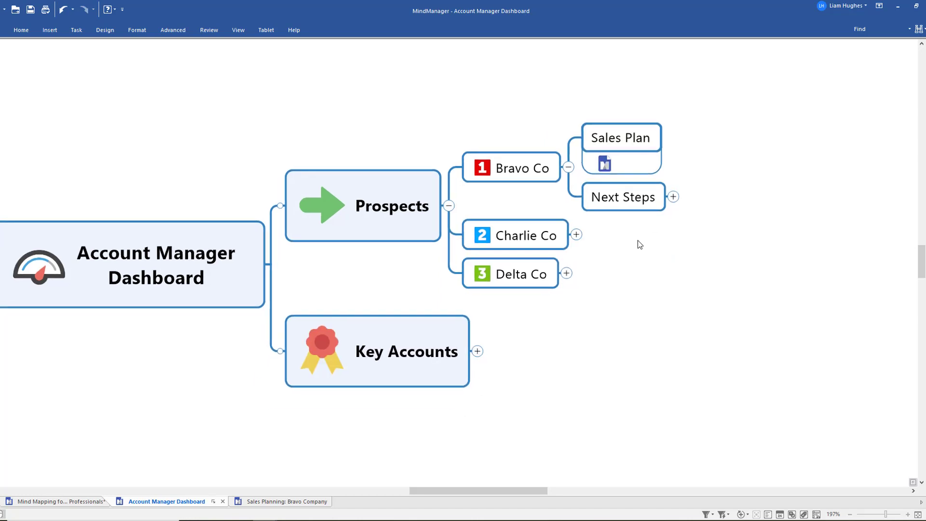
{"action": "left_click", "coordinate": [556, 236]}
{"action": "left_click", "coordinate": [577, 234]}
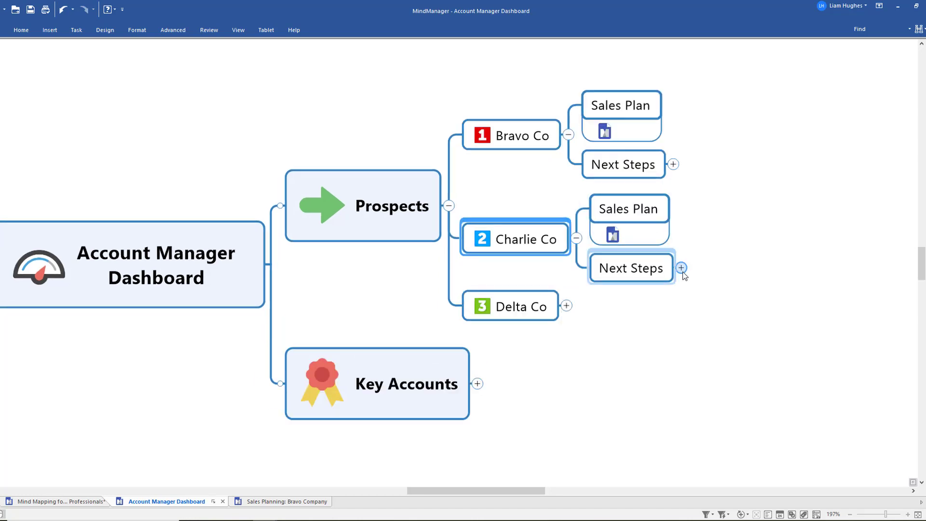
{"action": "left_click", "coordinate": [627, 227]}
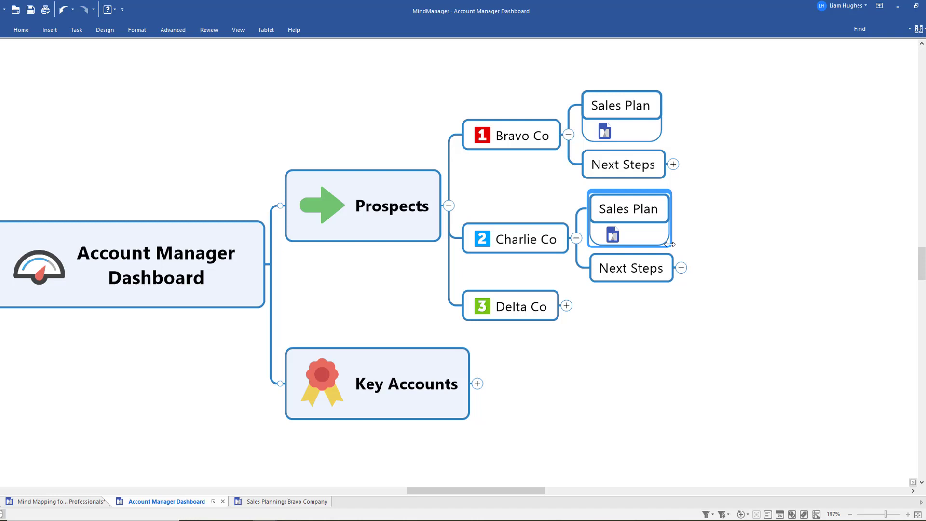
{"action": "left_click", "coordinate": [681, 267]}
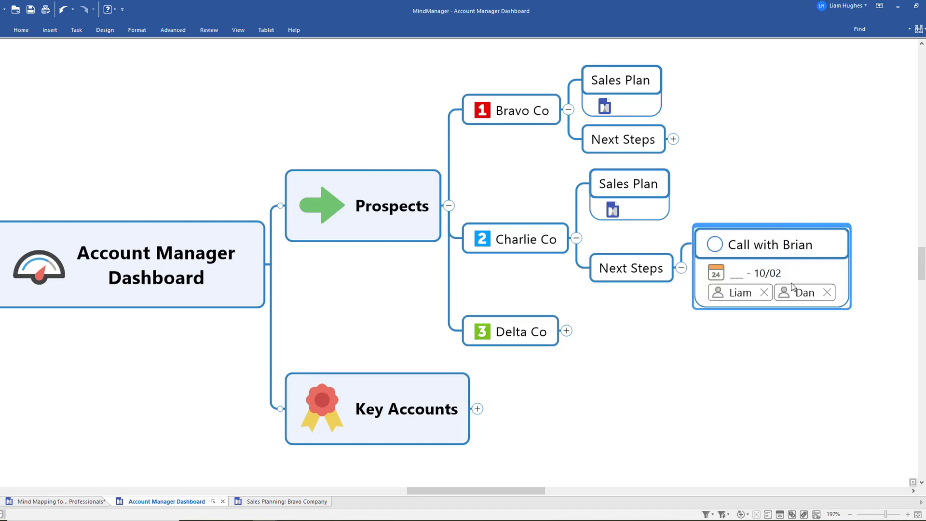
{"action": "left_click", "coordinate": [681, 268]}
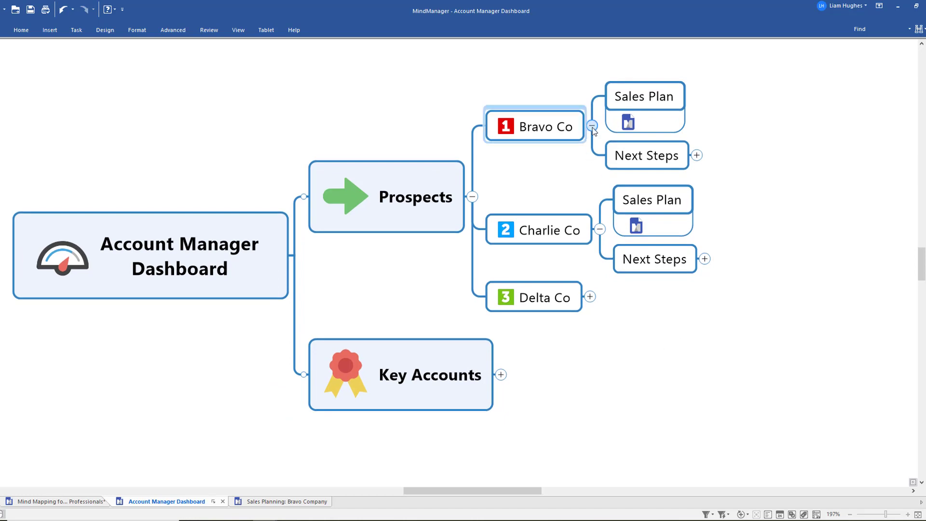
{"action": "left_click", "coordinate": [593, 126]}
Collapse Charlie Co and expand Key Accounts to list Zulu, Foxtrot, Tango and Echo Co.
{"action": "left_click", "coordinate": [590, 197]}
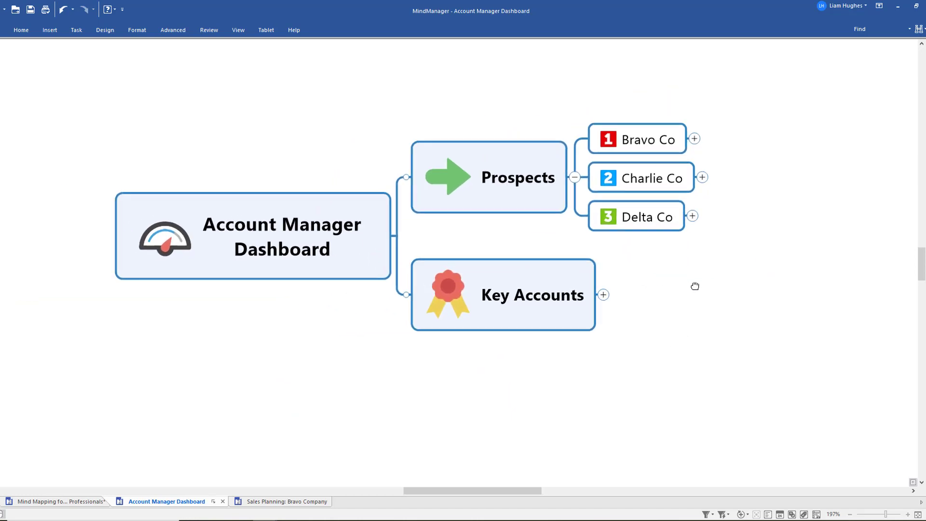
{"action": "left_click", "coordinate": [542, 300]}
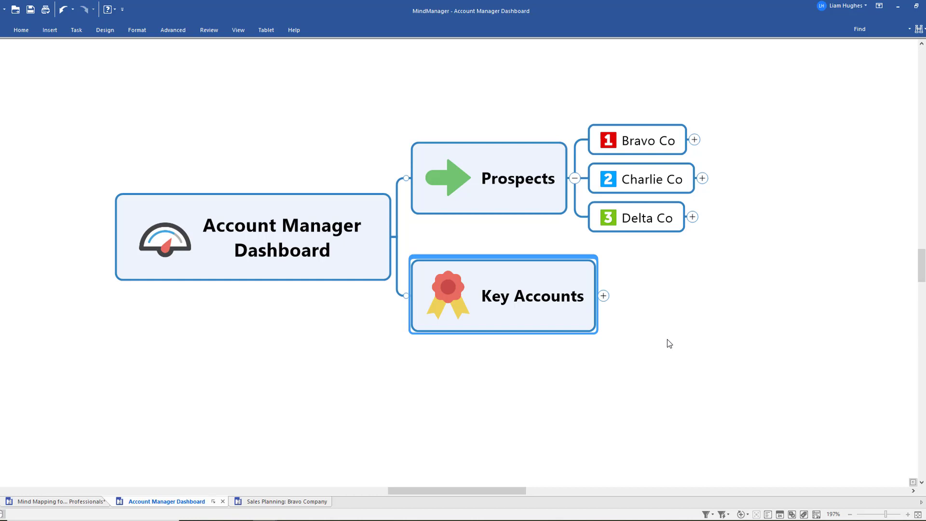
{"action": "key", "text": "KP_Add"}
{"action": "left_click_drag", "start_coordinate": [729, 245], "coordinate": [671, 318]}
{"action": "left_click", "coordinate": [765, 319]}
Inspect Zulu Co's priority 1 icon and select the Zulu Co topic.
{"action": "left_click_drag", "start_coordinate": [763, 277], "coordinate": [752, 295]}
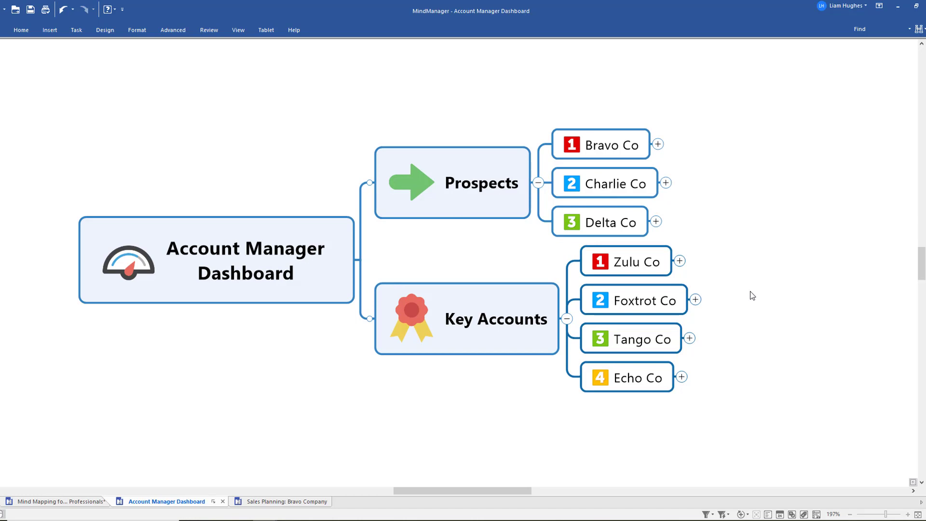
{"action": "left_click", "coordinate": [610, 264]}
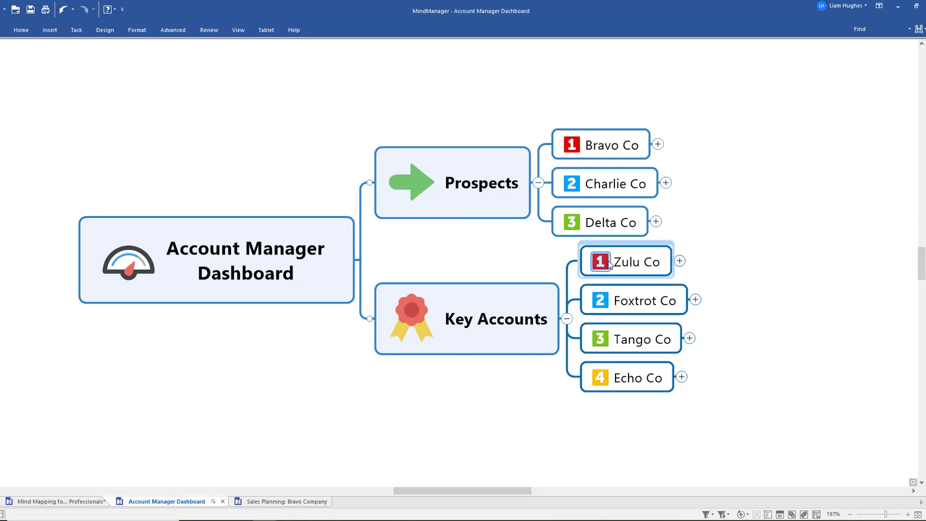
{"action": "left_click_drag", "start_coordinate": [611, 263], "coordinate": [693, 377]}
{"action": "left_click_drag", "start_coordinate": [714, 262], "coordinate": [677, 271]}
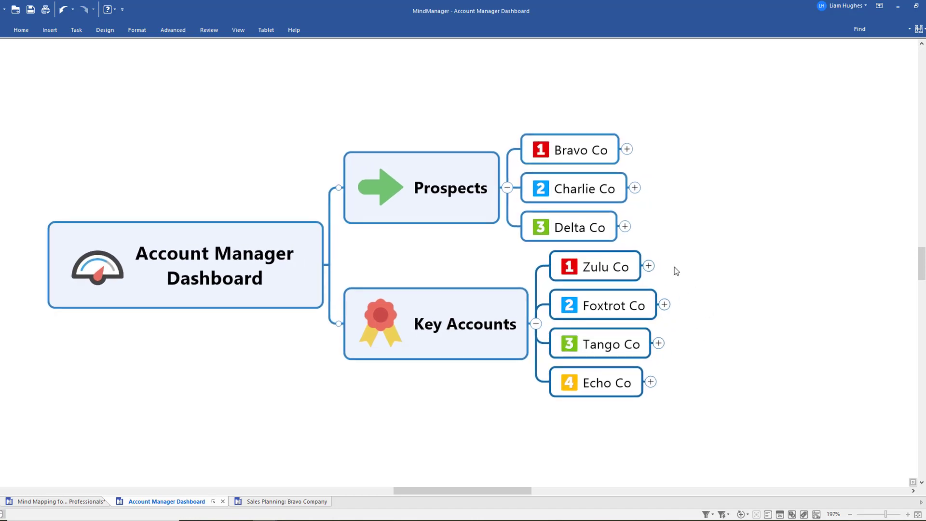
{"action": "left_click", "coordinate": [623, 273]}
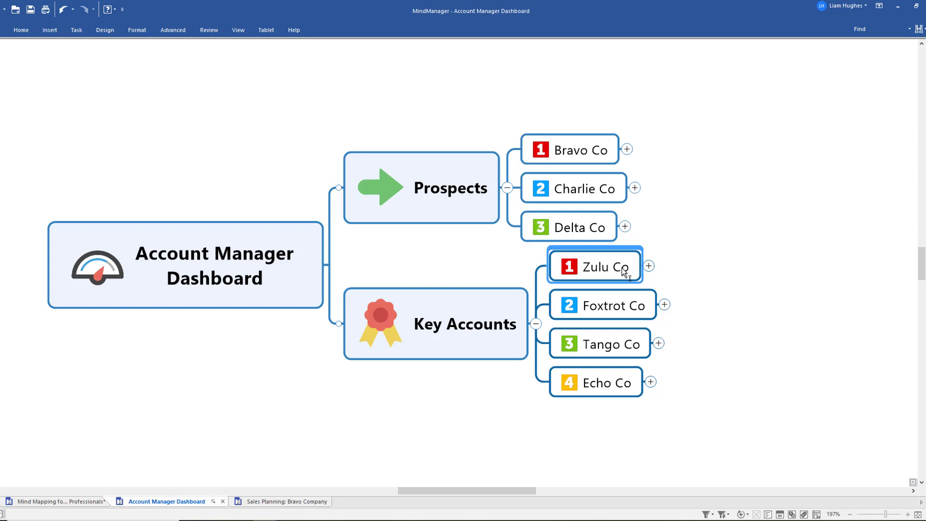
Expand Zulu Co, its Training project and Key Docs/Info, and highlight 5 Sep: Discovery Map.
{"action": "left_click", "coordinate": [649, 265]}
{"action": "left_click_drag", "start_coordinate": [753, 327], "coordinate": [682, 345]}
{"action": "left_click", "coordinate": [661, 262]}
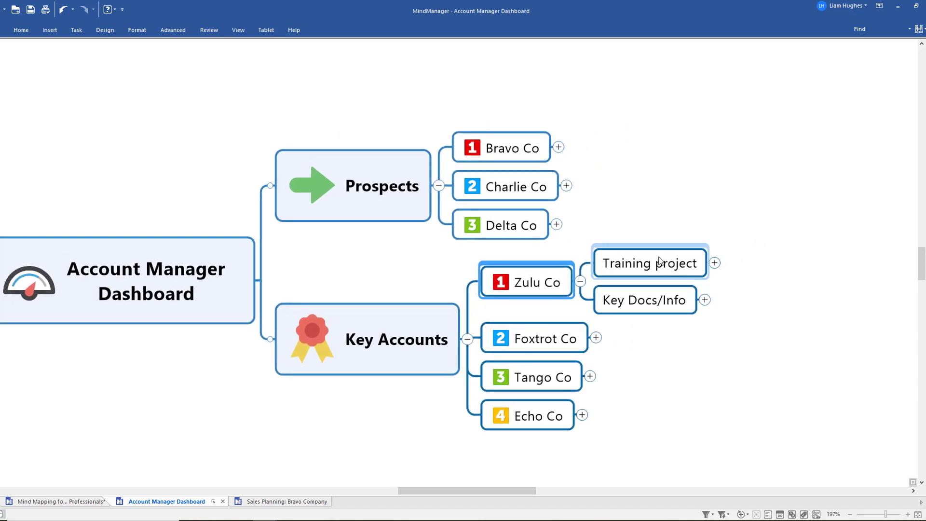
{"action": "left_click", "coordinate": [714, 263]}
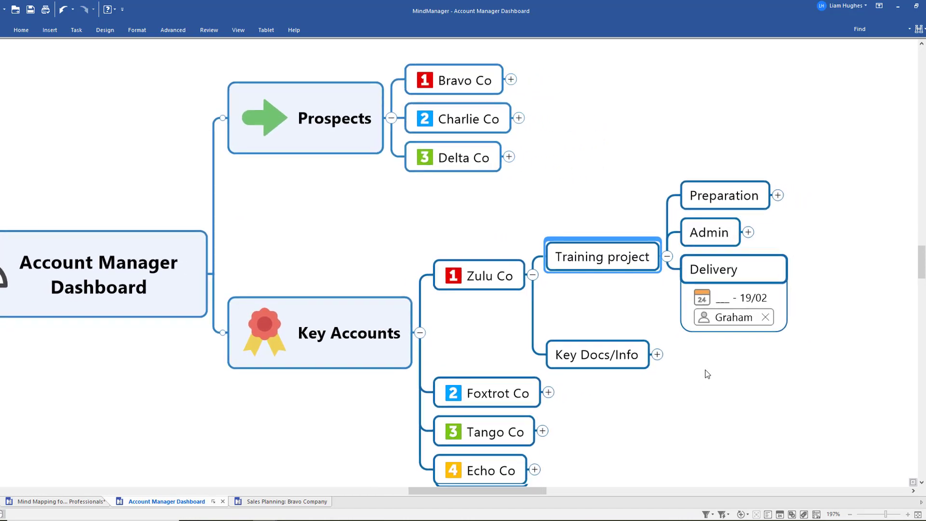
{"action": "left_click", "coordinate": [604, 359]}
{"action": "left_click", "coordinate": [657, 356]}
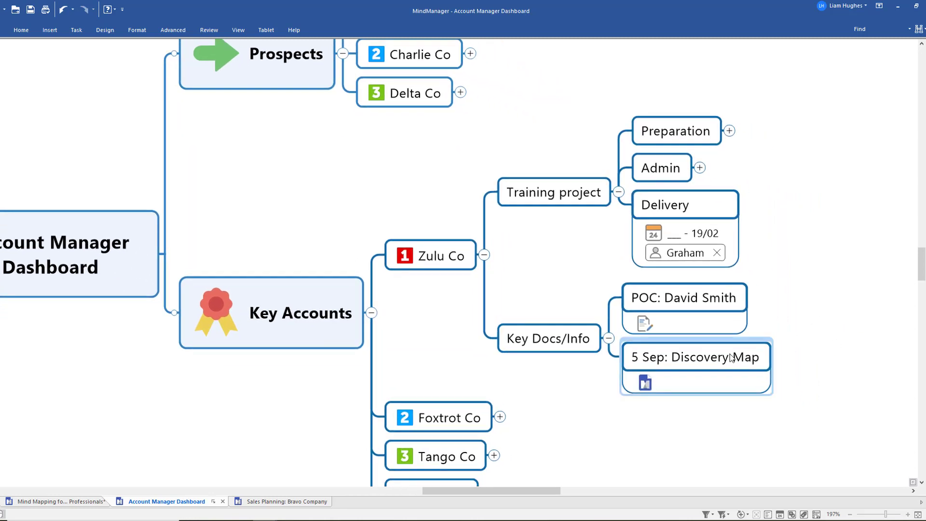
{"action": "left_click", "coordinate": [685, 365]}
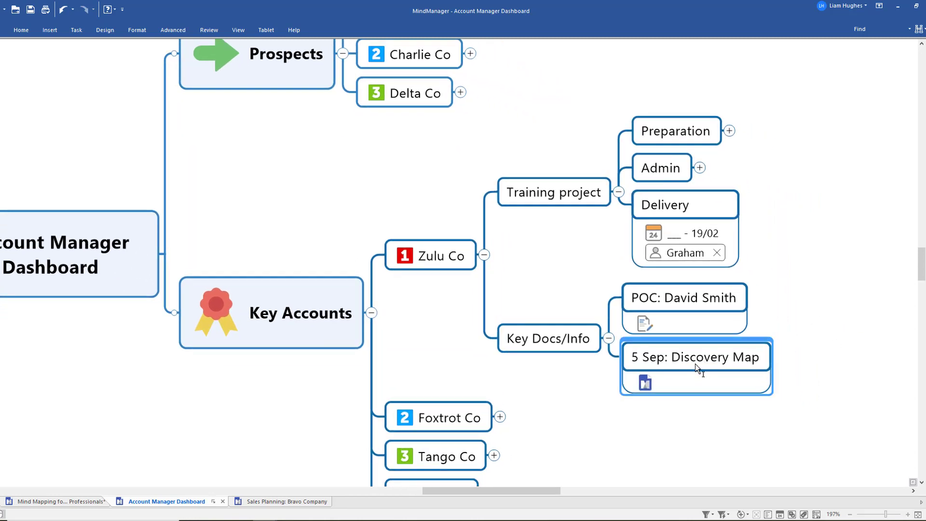
{"action": "left_click_drag", "start_coordinate": [670, 358], "coordinate": [756, 363]}
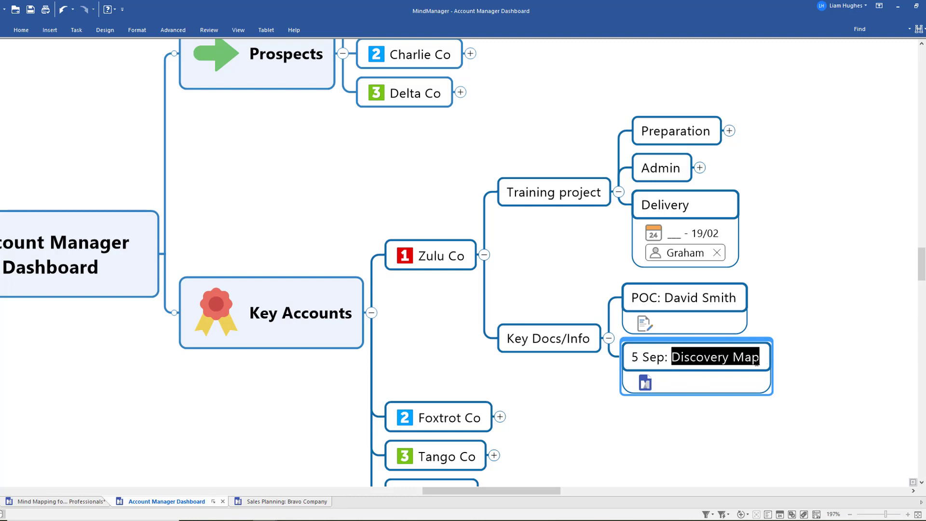
{"action": "mouse_move", "coordinate": [649, 392]}
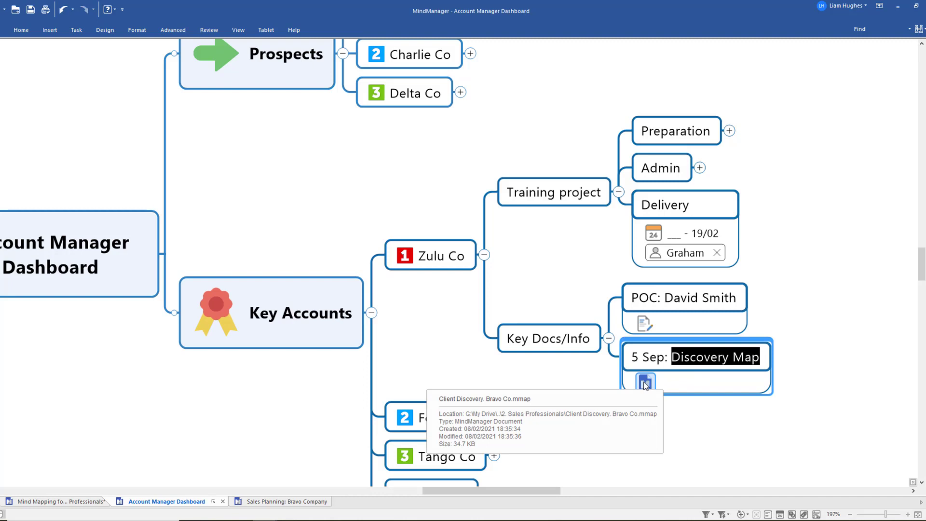
Open the Client Discovery: Bravo Co map from the Discovery Map link, then return to the dashboard.
{"action": "left_click", "coordinate": [644, 383]}
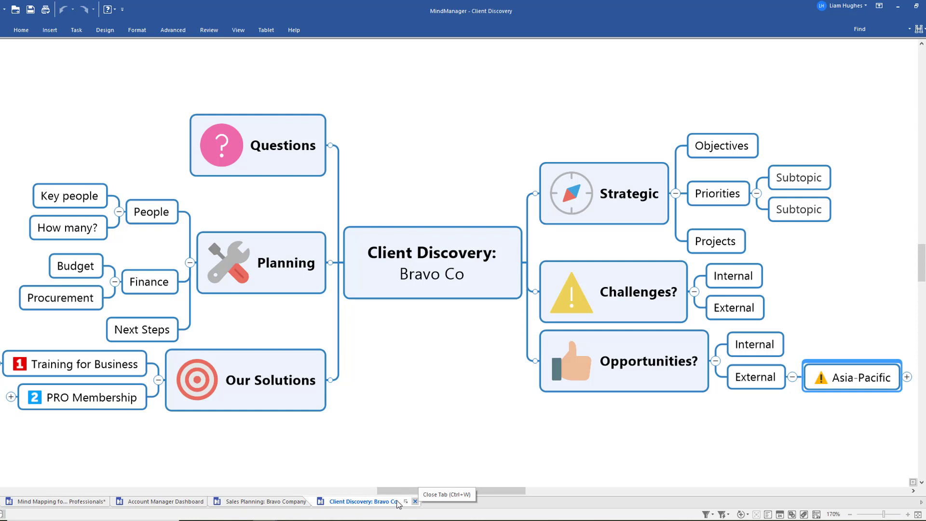
{"action": "left_click", "coordinate": [164, 502]}
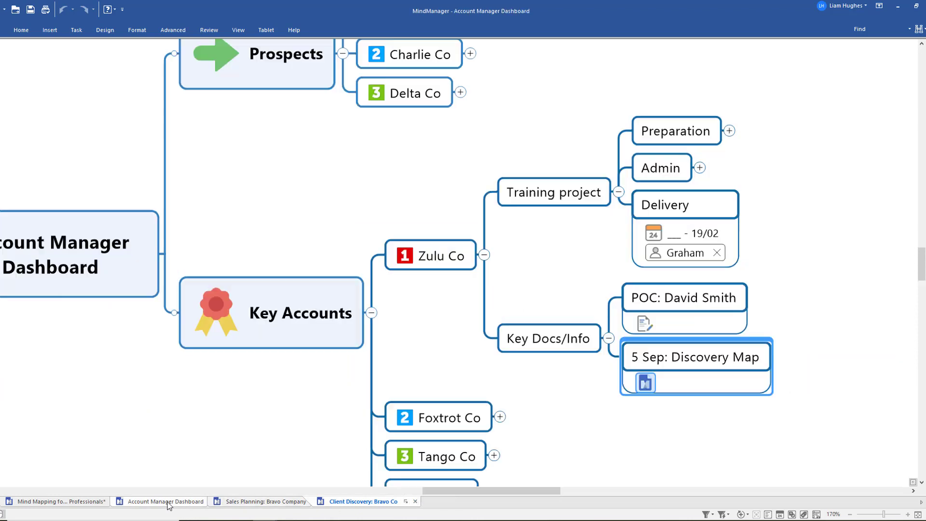
Inspect Zulu Co's point-of-contact topic under Key Docs/Info.
{"action": "left_click", "coordinate": [608, 438]}
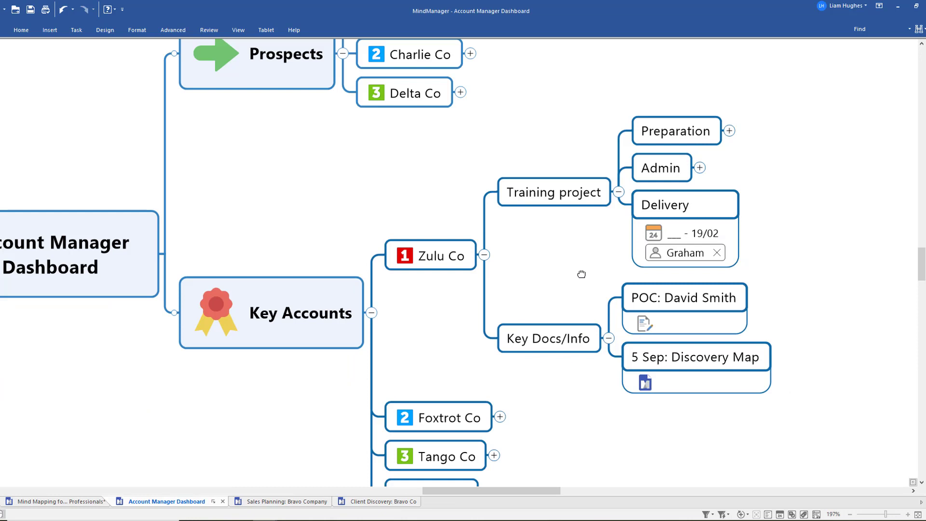
{"action": "left_click_drag", "start_coordinate": [581, 273], "coordinate": [449, 291]}
{"action": "left_click", "coordinate": [520, 319]}
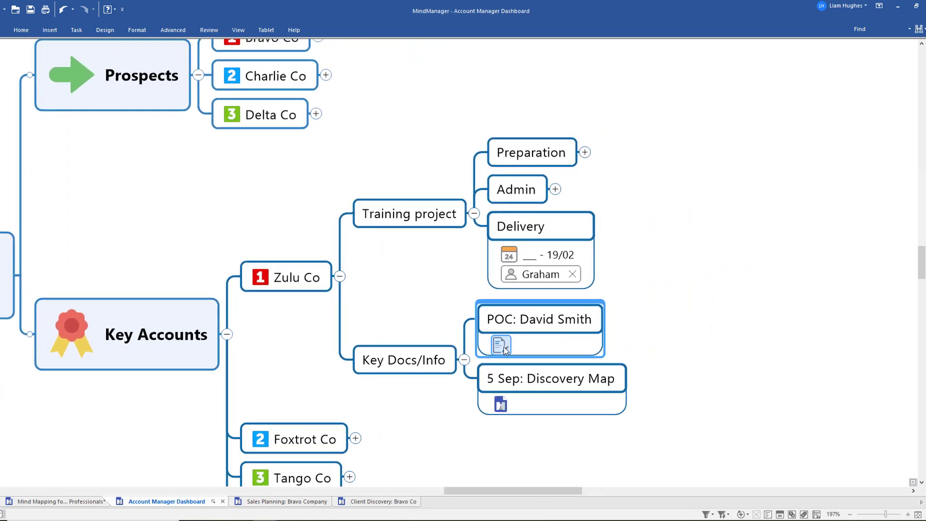
{"action": "mouse_move", "coordinate": [504, 347]}
Expand Preparation, Admin and Invoicing, then select the Send invoice 1 task.
{"action": "left_click_drag", "start_coordinate": [631, 172], "coordinate": [600, 204]}
{"action": "left_click", "coordinate": [521, 188]}
{"action": "left_click", "coordinate": [554, 185]}
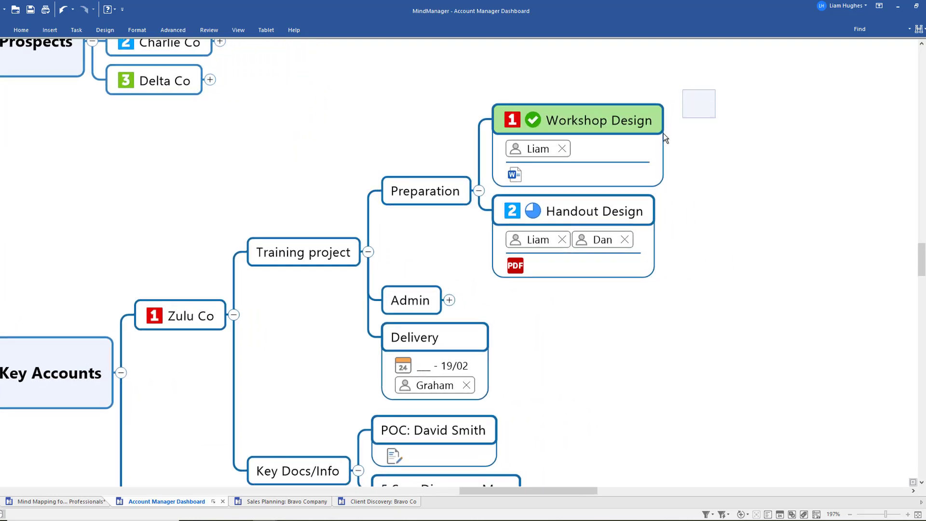
{"action": "left_click", "coordinate": [449, 300]}
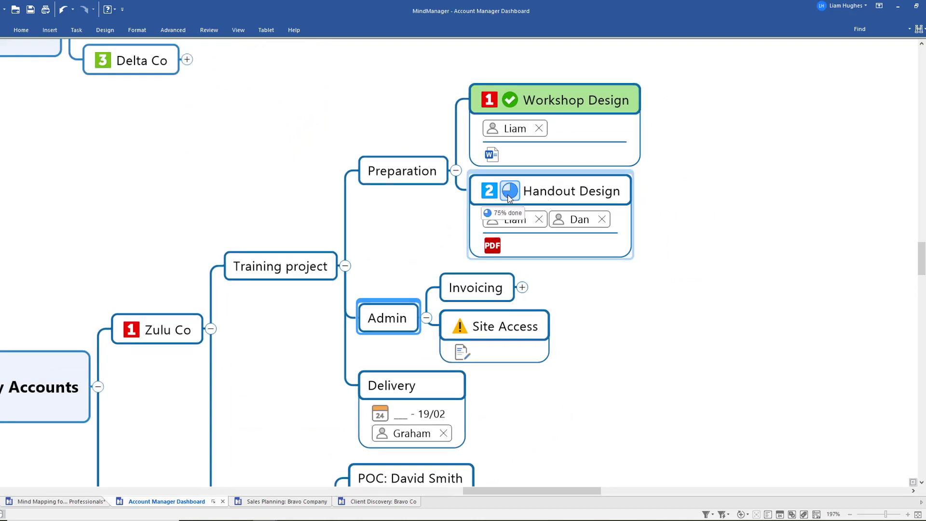
{"action": "left_click", "coordinate": [522, 287]}
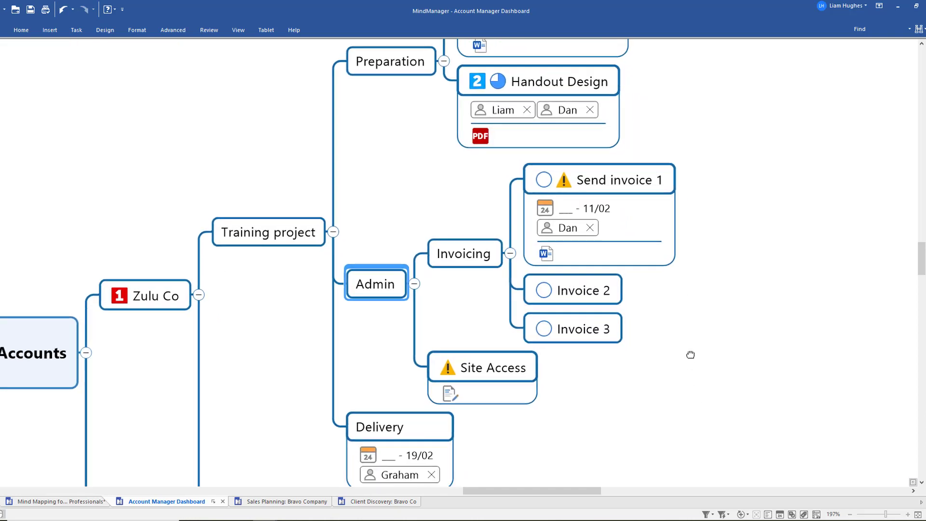
{"action": "left_click", "coordinate": [635, 178]}
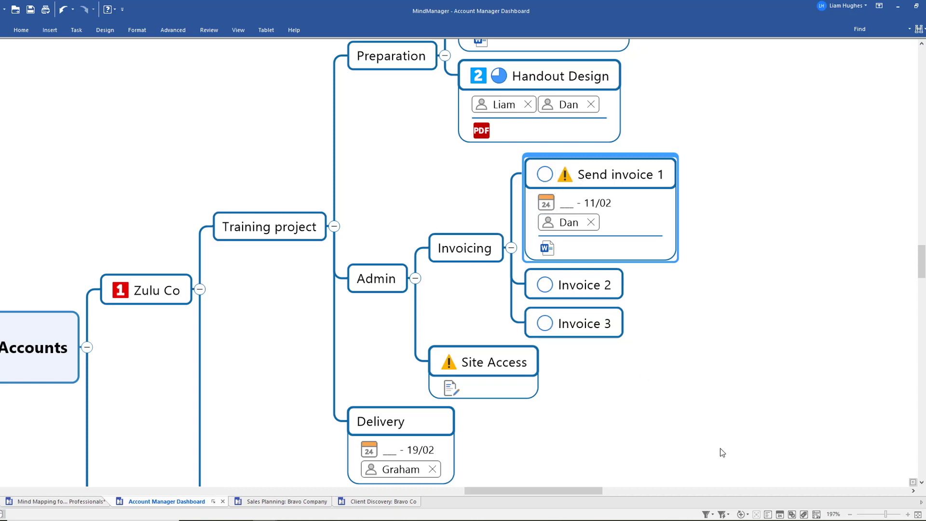
Collapse the whole map, expand one level with Ctrl+/, and check the Zulu Co and Bravo Co topics.
{"action": "right_click", "coordinate": [609, 392]}
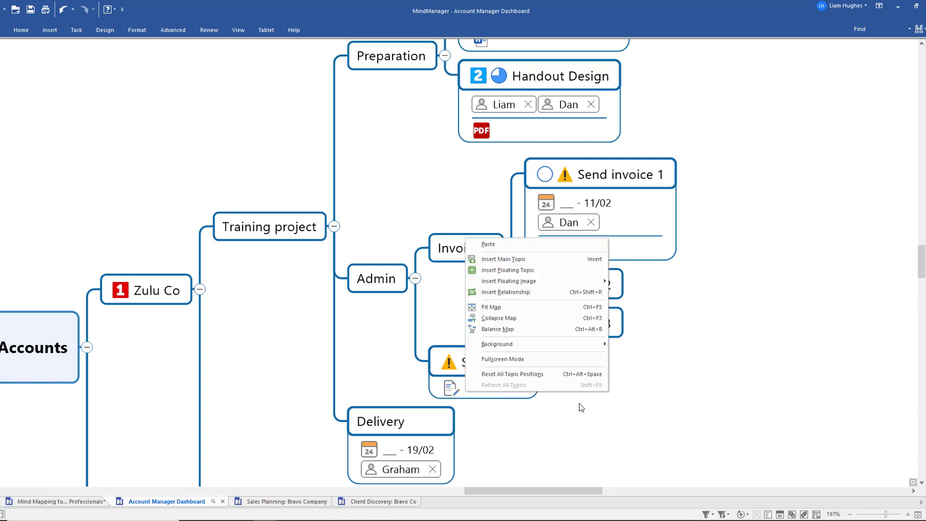
{"action": "left_click", "coordinate": [514, 330]}
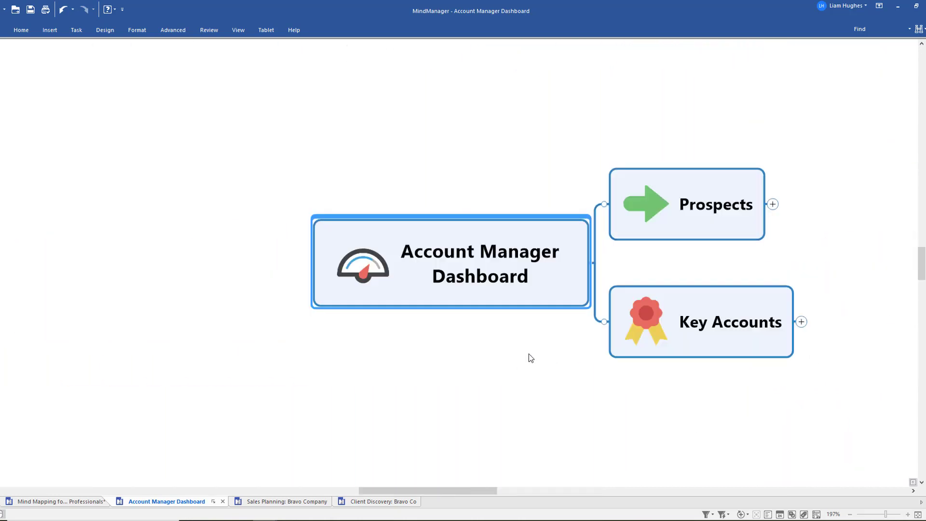
{"action": "key", "text": "ctrl+slash"}
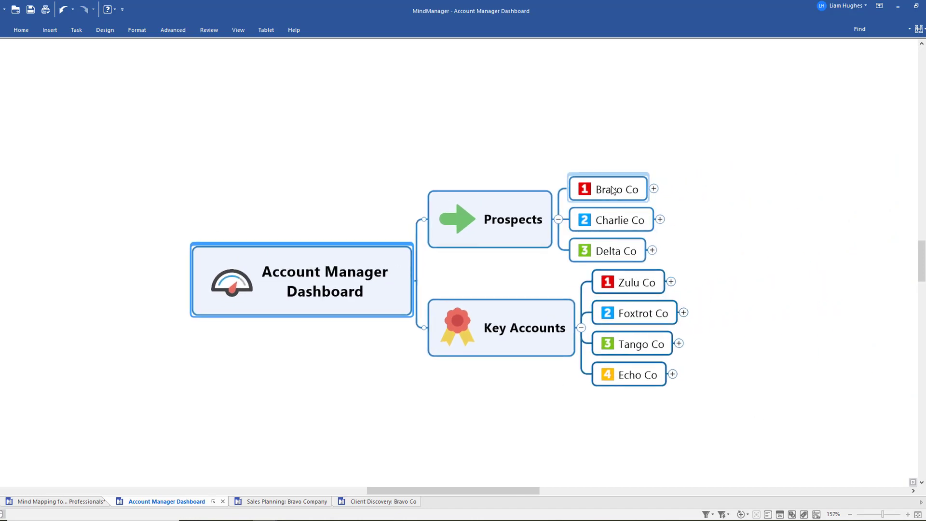
{"action": "left_click", "coordinate": [635, 291]}
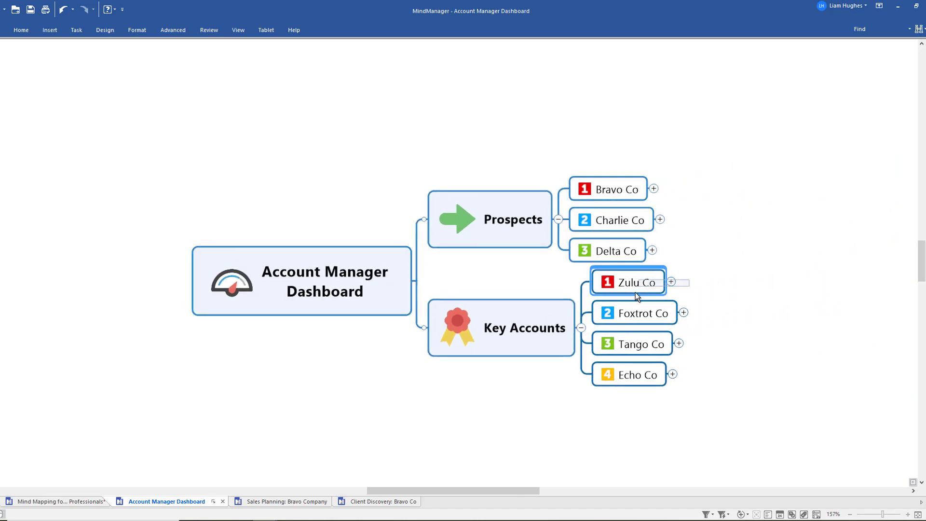
{"action": "left_click", "coordinate": [636, 190]}
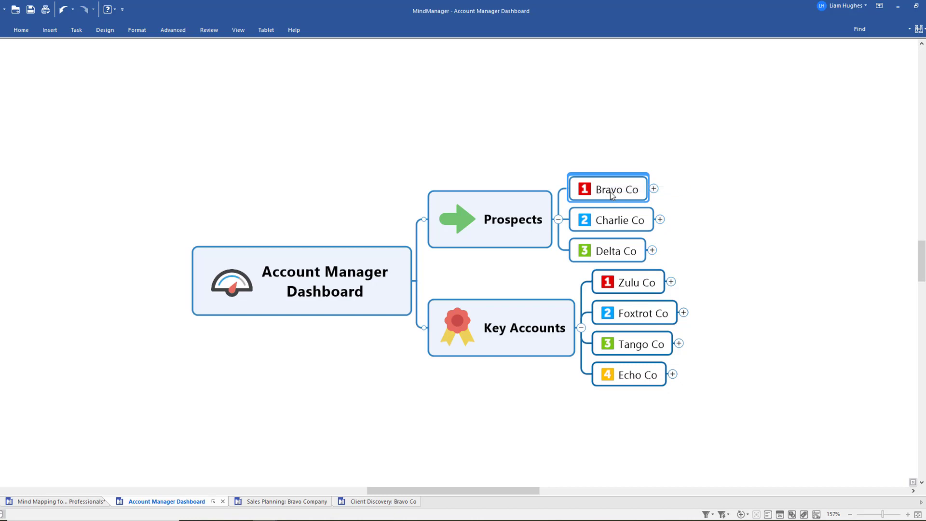
{"action": "left_click", "coordinate": [718, 208]}
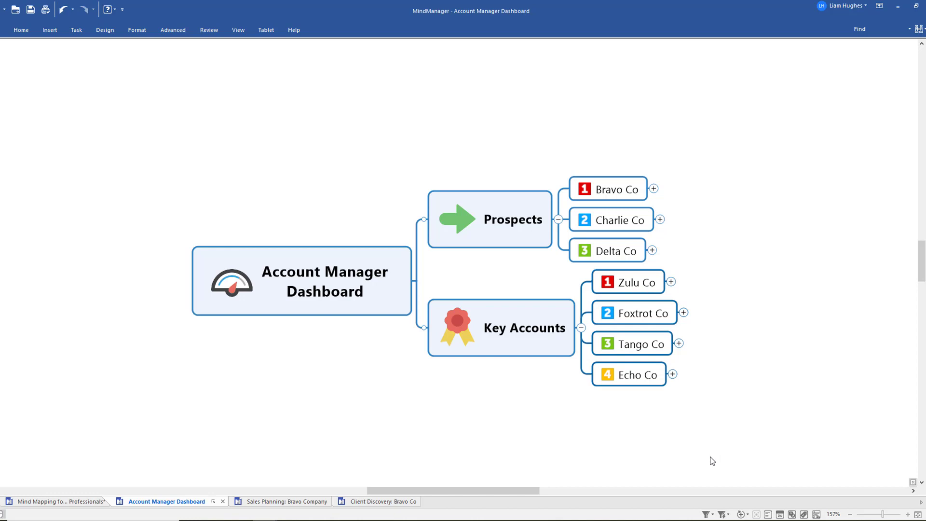
Apply the Due this Week task filter from the status bar.
{"action": "left_click", "coordinate": [706, 514]}
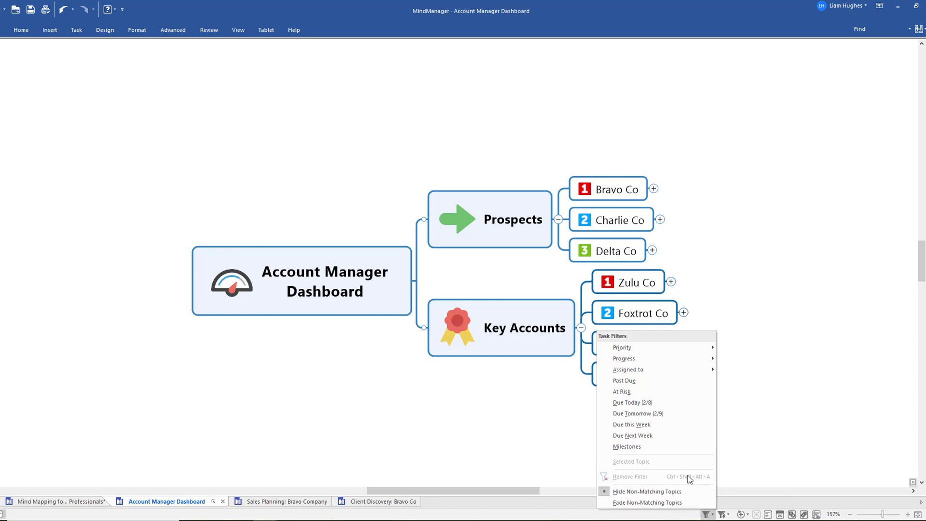
{"action": "left_click", "coordinate": [647, 430]}
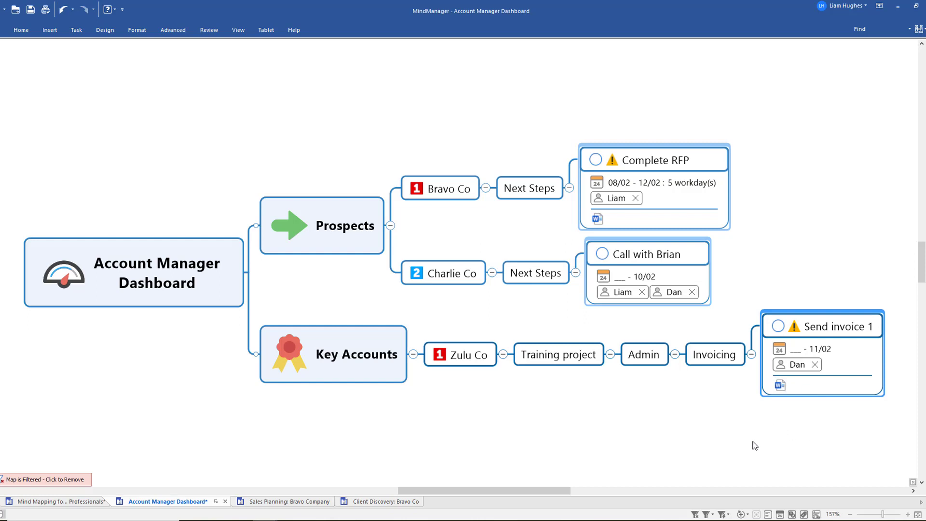
Remove the due-this-week filter and fit the whole map in the window.
{"action": "left_click", "coordinate": [696, 512]}
{"action": "left_click", "coordinate": [192, 268]}
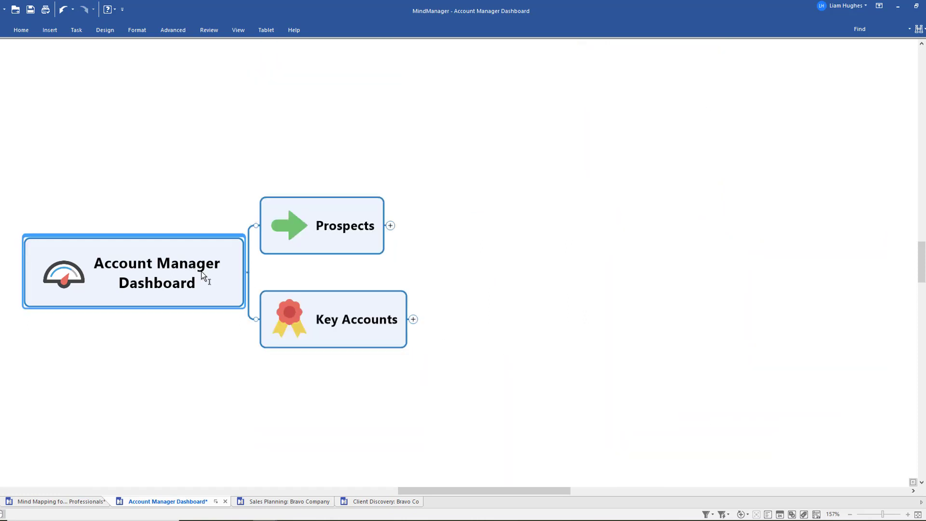
{"action": "key", "text": "F5"}
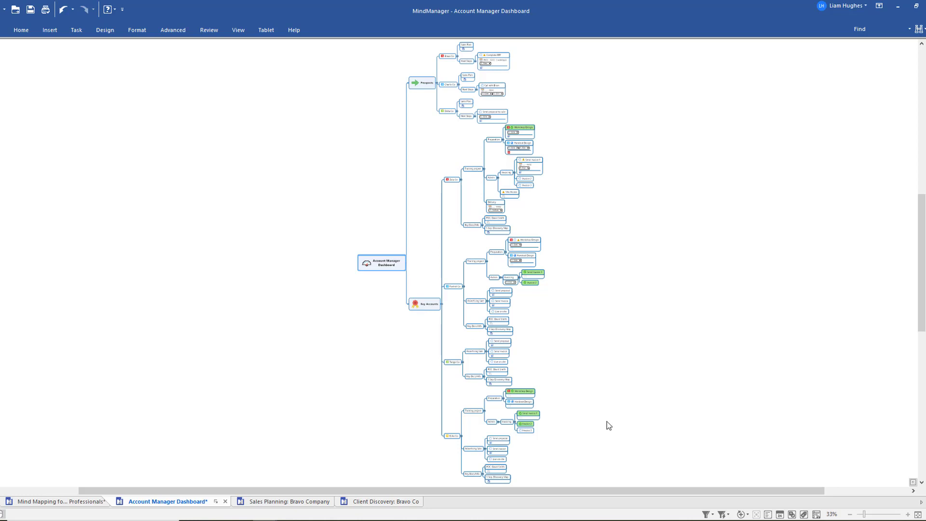
Power Filter the map to the first team member's tasks, dropping the Attention icon criterion.
{"action": "left_click", "coordinate": [722, 515]}
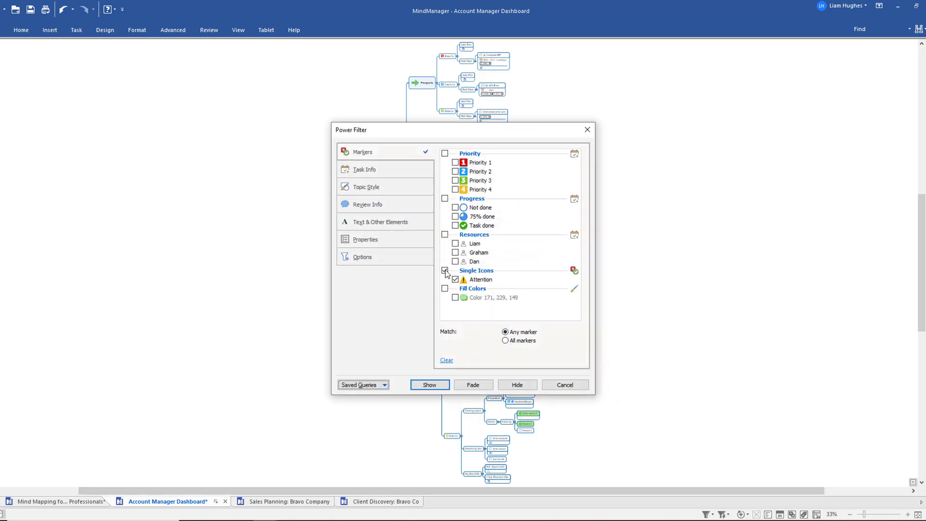
{"action": "left_click", "coordinate": [445, 271]}
{"action": "left_click", "coordinate": [455, 244]}
{"action": "left_click", "coordinate": [429, 384]}
{"action": "scroll", "coordinate": [586, 353], "scroll_direction": "up", "scroll_amount": 6}
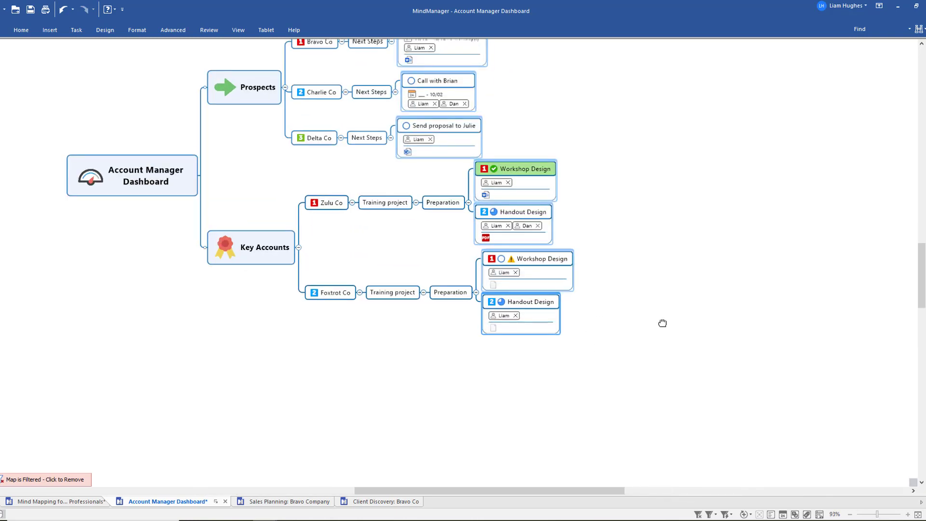
{"action": "scroll", "coordinate": [713, 383], "scroll_direction": "up", "scroll_amount": 2}
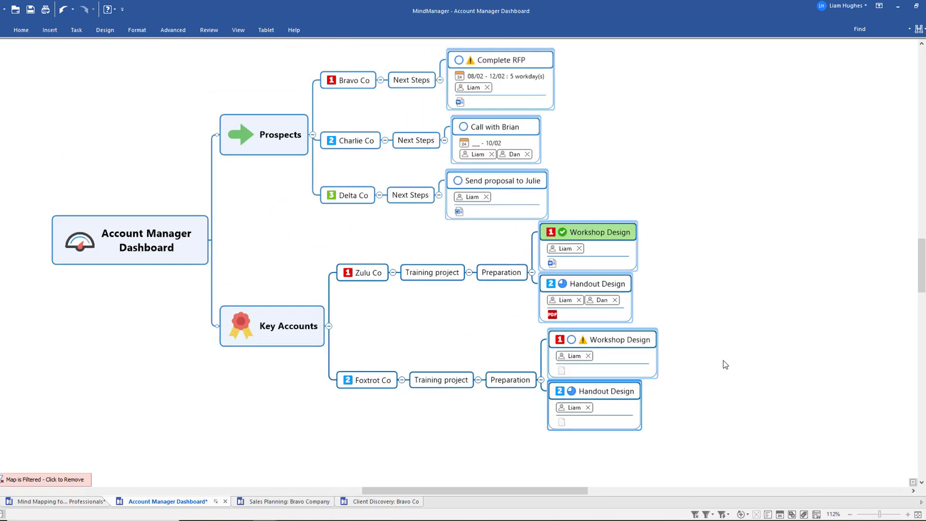
{"action": "left_click_drag", "start_coordinate": [724, 354], "coordinate": [740, 393]}
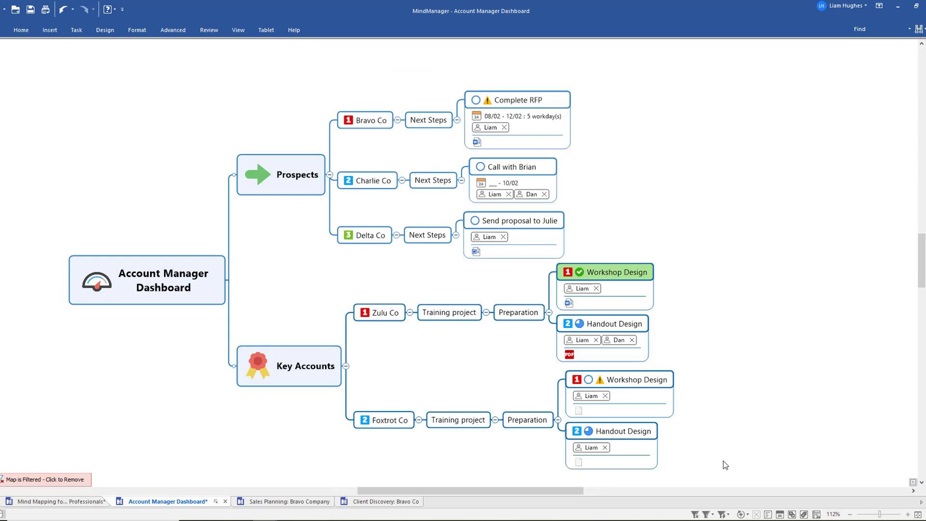
Remove the resource filter and collapse the map to the seven company topics under both branches.
{"action": "left_click", "coordinate": [695, 515]}
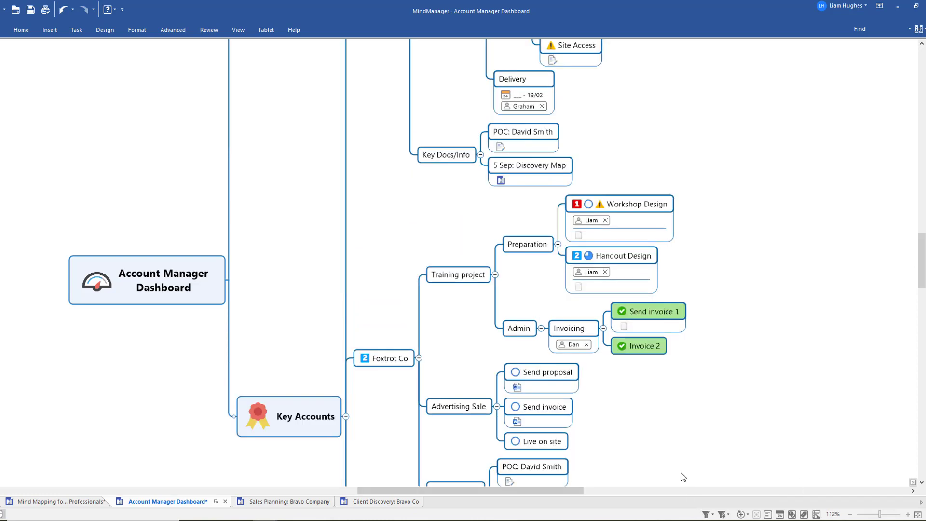
{"action": "right_click", "coordinate": [661, 438]}
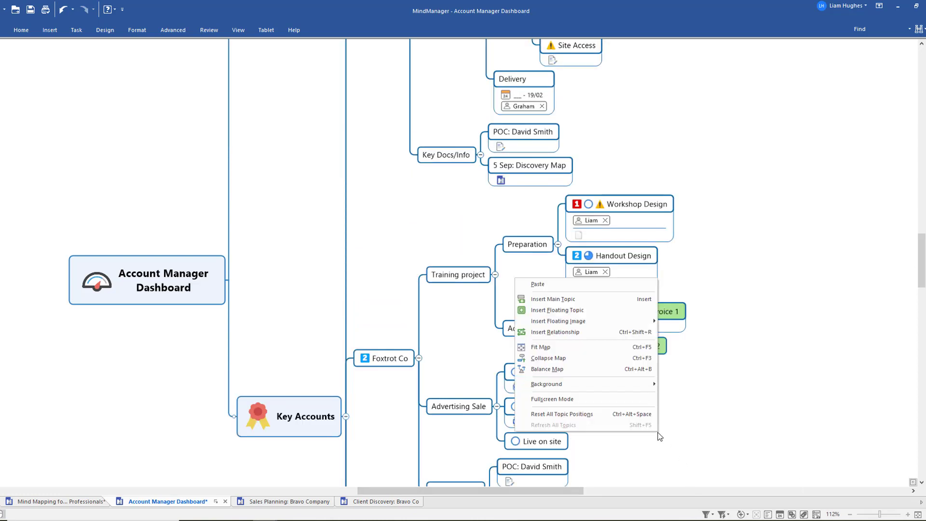
{"action": "left_click", "coordinate": [583, 359]}
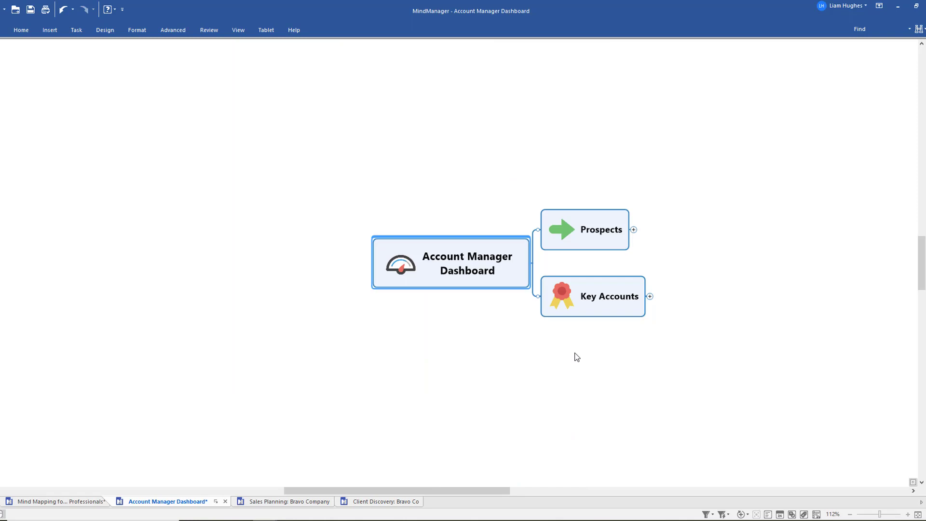
{"action": "key", "text": "ctrl+z"}
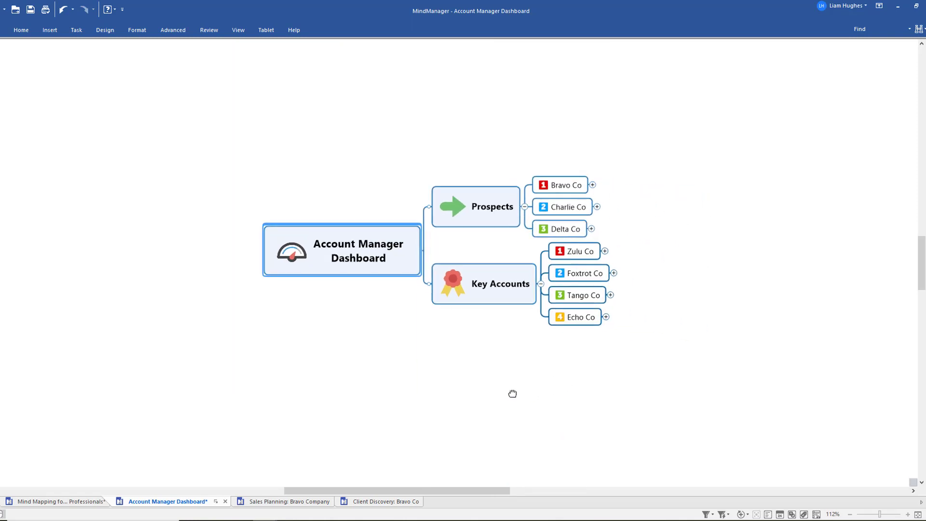